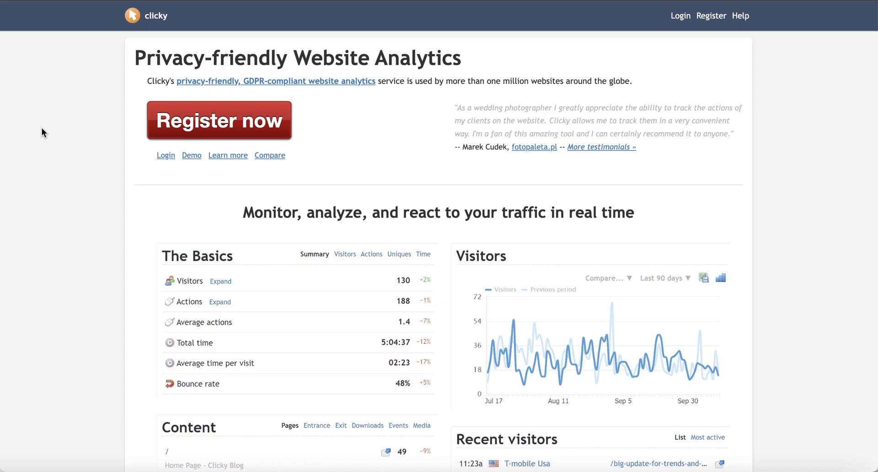
Step: Start a new Clicky registration and fill in the real name and e-mail from the saved suggestion
{"action": "left_click", "coordinate": [207, 126]}
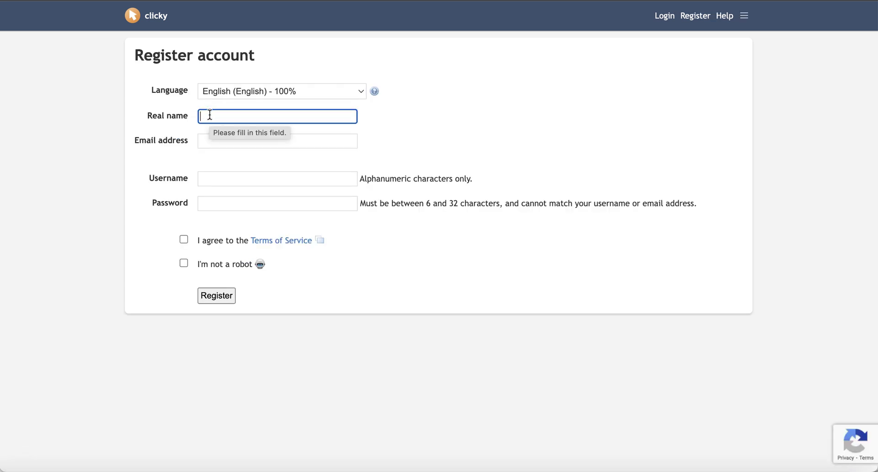
{"action": "left_click", "coordinate": [210, 115]}
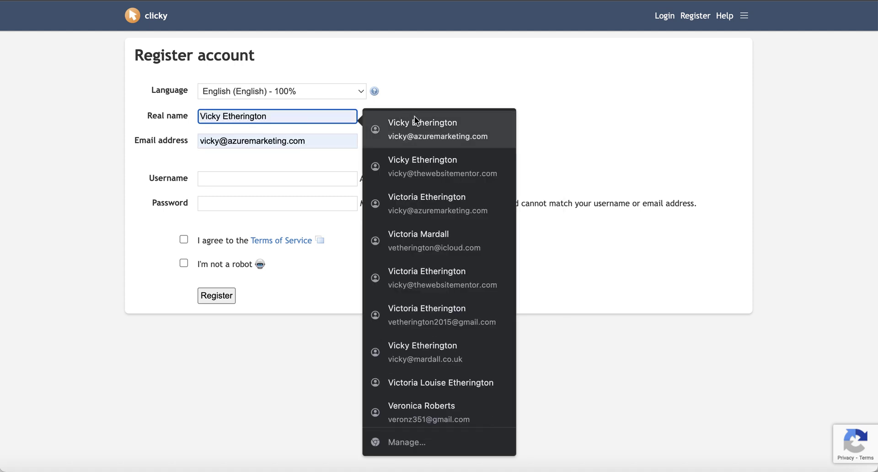
{"action": "left_click", "coordinate": [417, 125]}
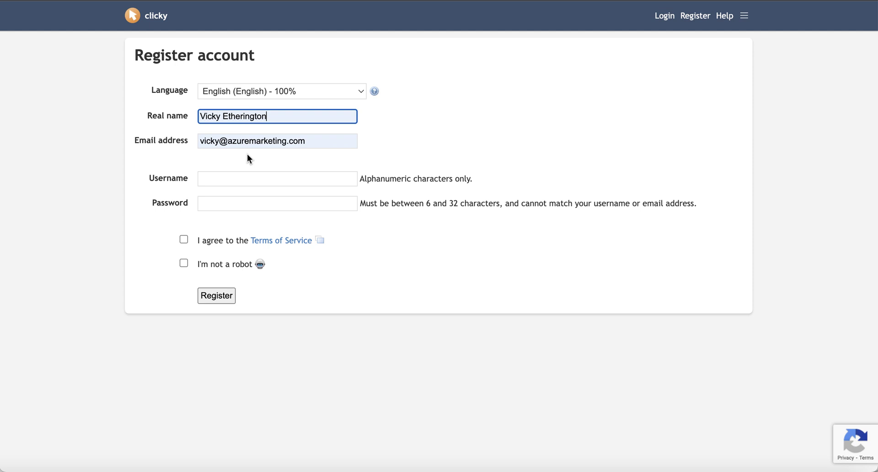
Step: Enter a username and the account password, accept the Terms and robot check, and register
{"action": "left_click", "coordinate": [211, 182]}
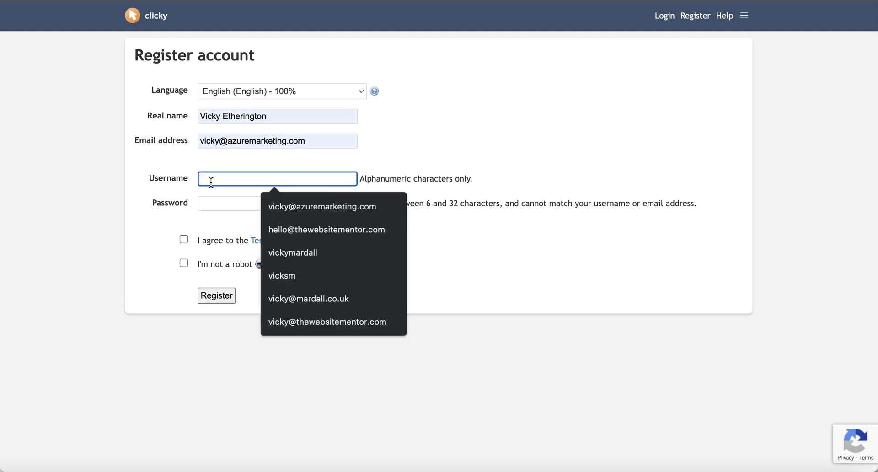
{"action": "type", "text": "vickym"}
{"action": "key", "text": "Tab"}
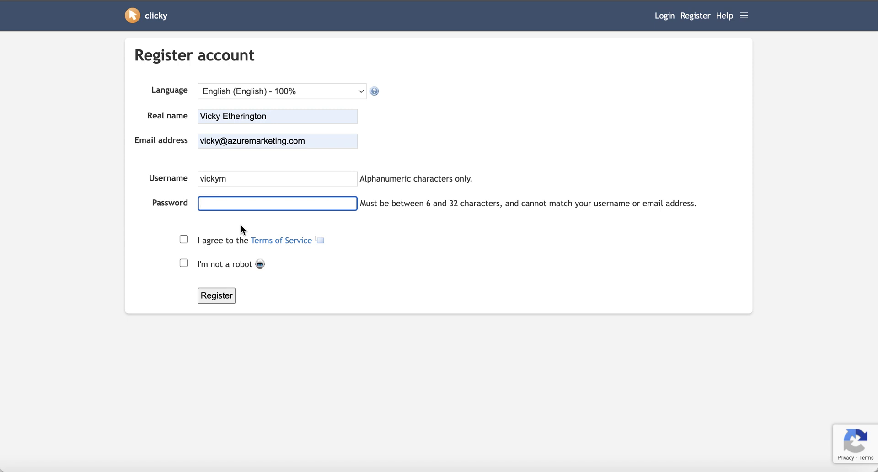
{"action": "type", "text": "••••••••"}
{"action": "left_click", "coordinate": [184, 239]}
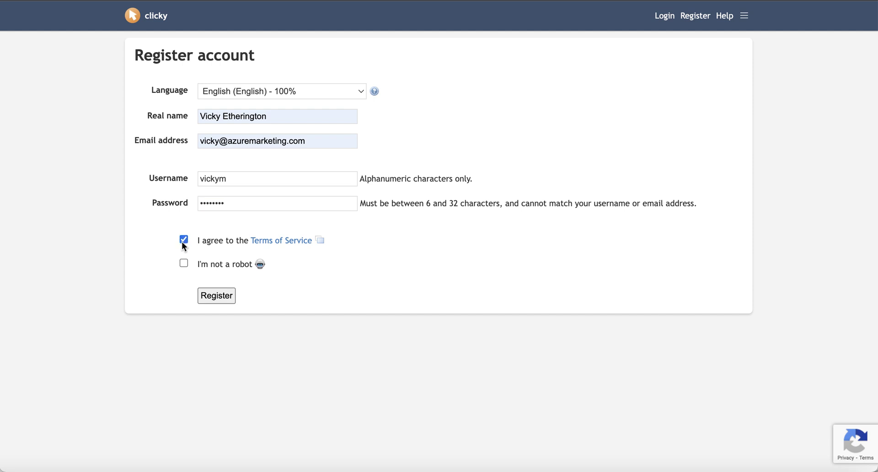
{"action": "left_click", "coordinate": [183, 263]}
{"action": "left_click", "coordinate": [218, 300]}
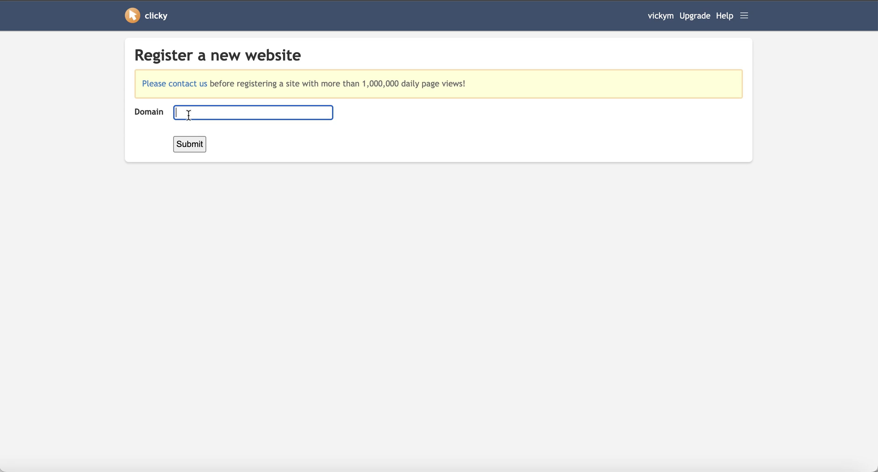
Step: Add retreatwebsites.com as a new website in the Clicky account
{"action": "type", "text": "retreatwebsites.com"}
{"action": "left_click", "coordinate": [185, 143]}
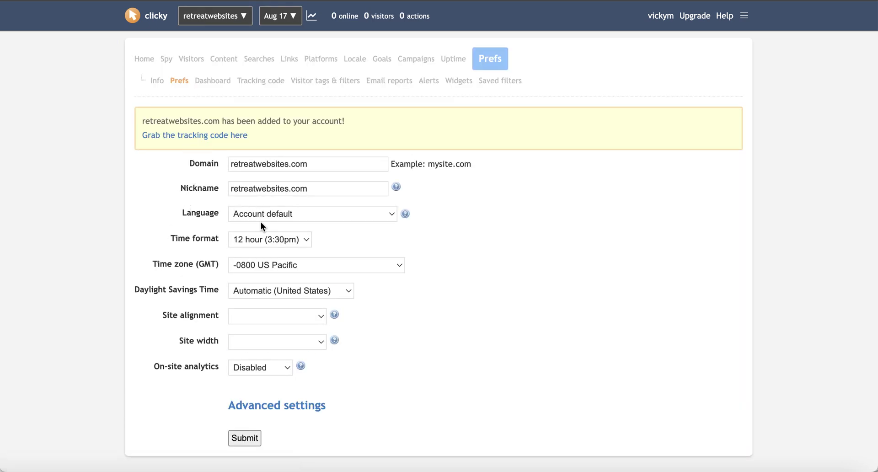
Step: Choose English as the language, keep the 12-hour format, and pick the +0000 London / Dublin time zone
{"action": "left_click", "coordinate": [372, 218]}
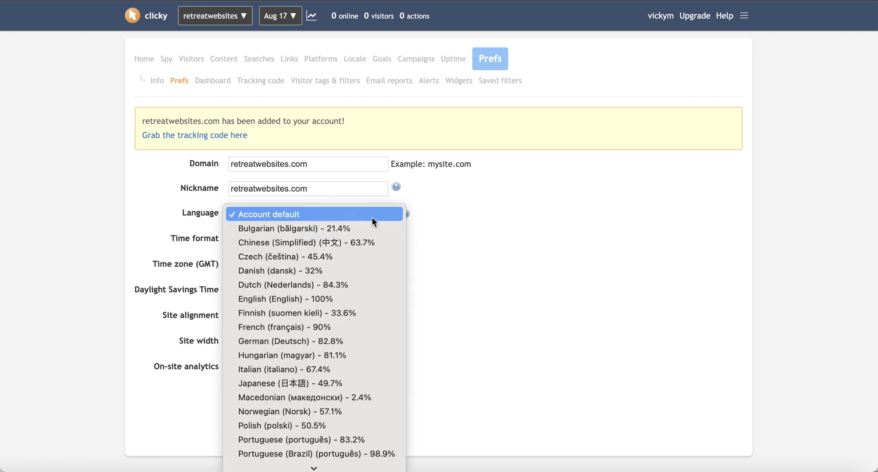
{"action": "left_click", "coordinate": [331, 299]}
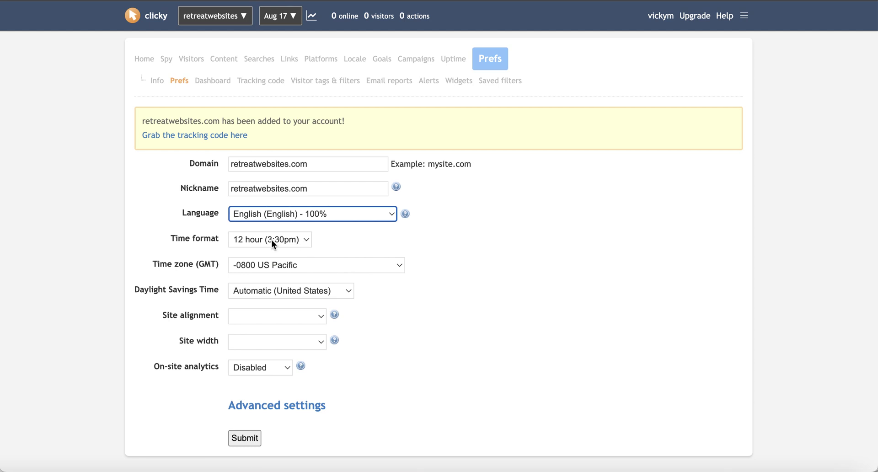
{"action": "left_click", "coordinate": [304, 240]}
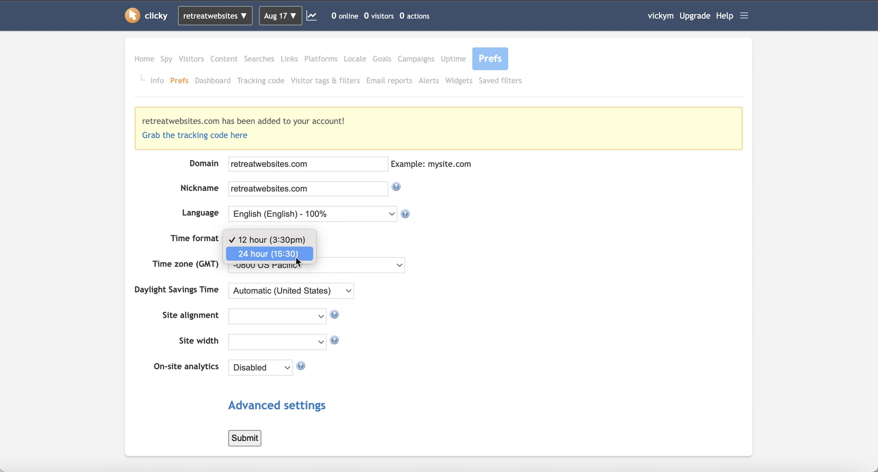
{"action": "left_click", "coordinate": [301, 240]}
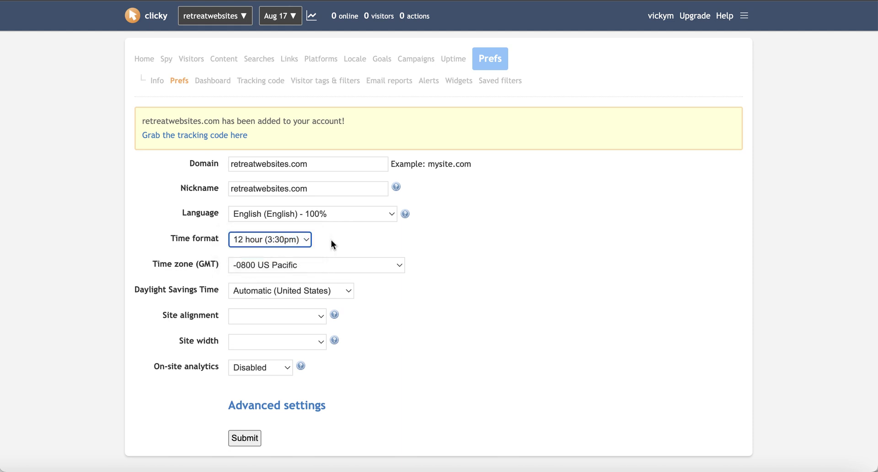
{"action": "scroll", "coordinate": [331, 239], "scroll_direction": "down", "scroll_amount": 2}
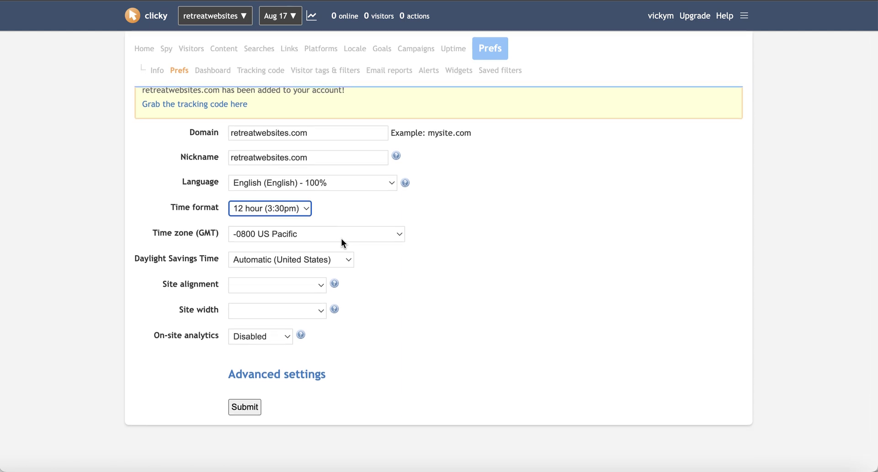
{"action": "left_click", "coordinate": [343, 242]}
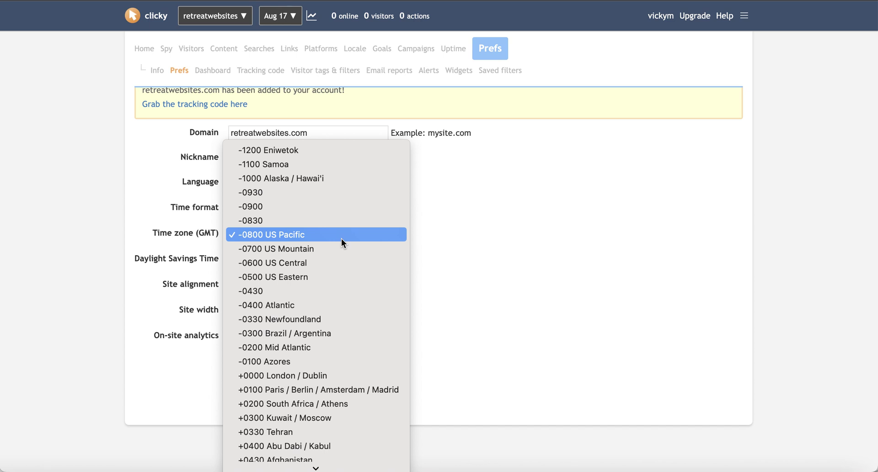
{"action": "left_click", "coordinate": [297, 376]}
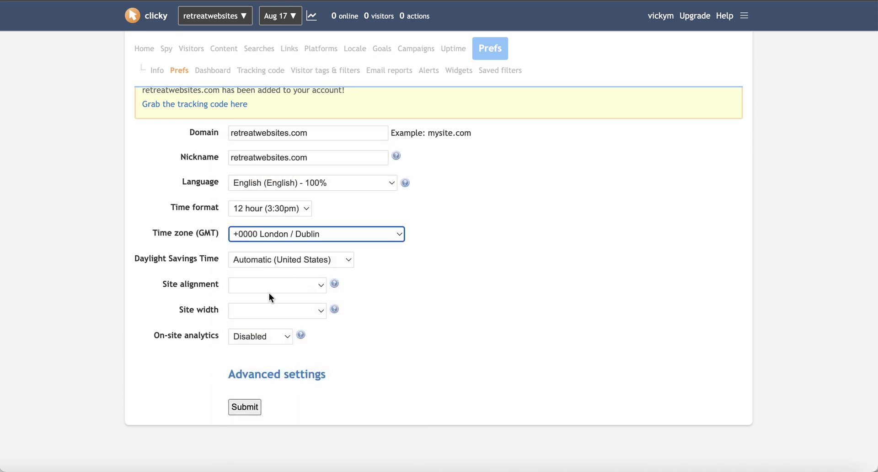
Step: Choose Automatic (European Union) DST, Centered alignment, Dynamic/Responsive width and Bottom-right on-site analytics
{"action": "left_click", "coordinate": [339, 259]}
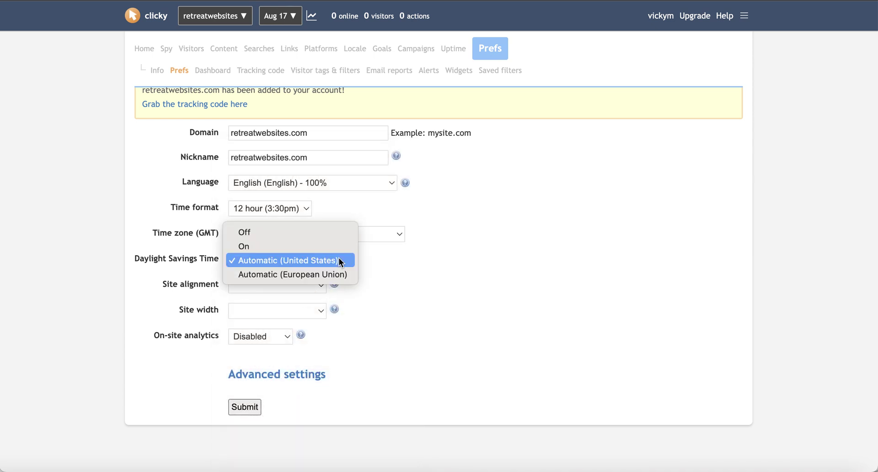
{"action": "left_click", "coordinate": [351, 275]}
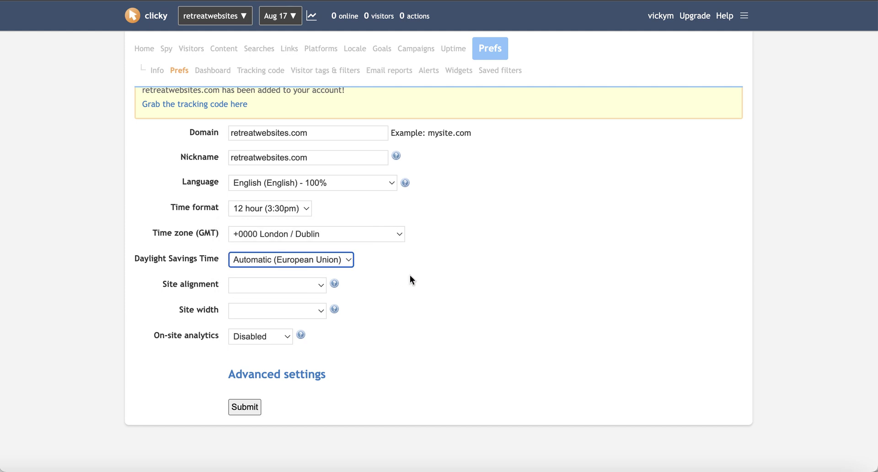
{"action": "left_click", "coordinate": [319, 286]}
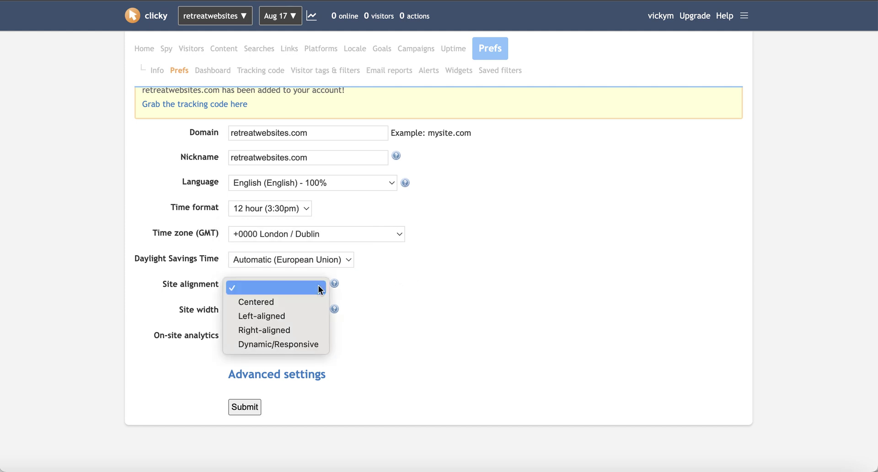
{"action": "left_click", "coordinate": [301, 306]}
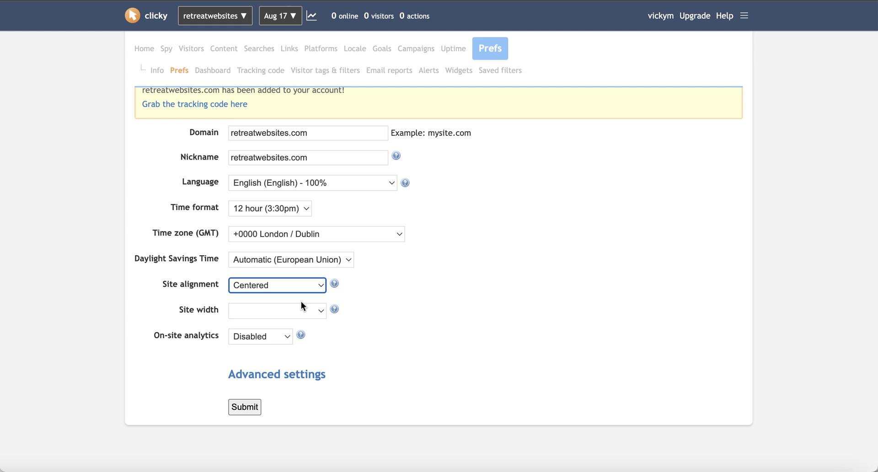
{"action": "left_click", "coordinate": [314, 311]}
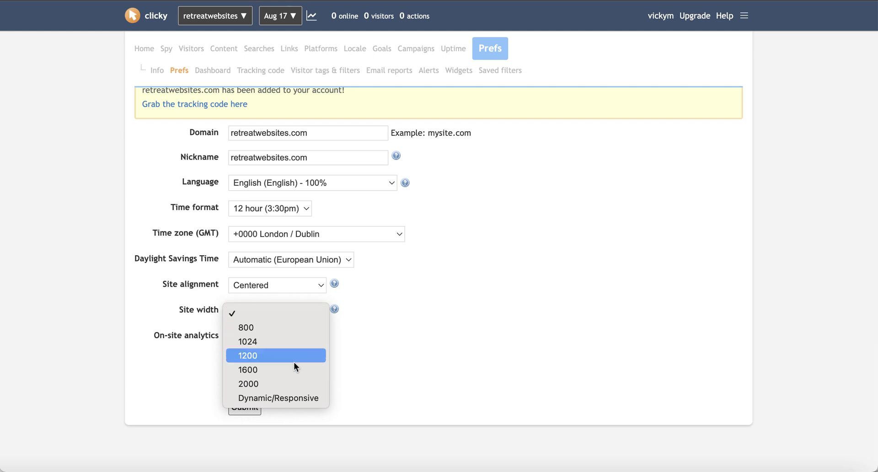
{"action": "left_click", "coordinate": [281, 398]}
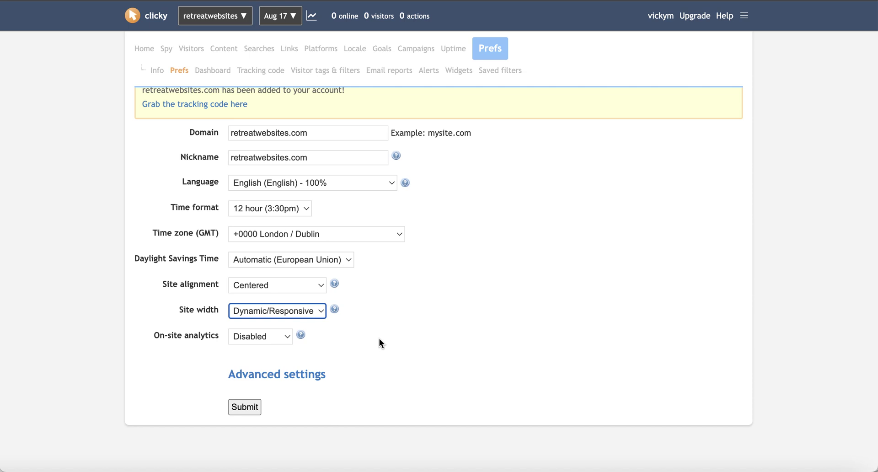
{"action": "left_click", "coordinate": [288, 341]}
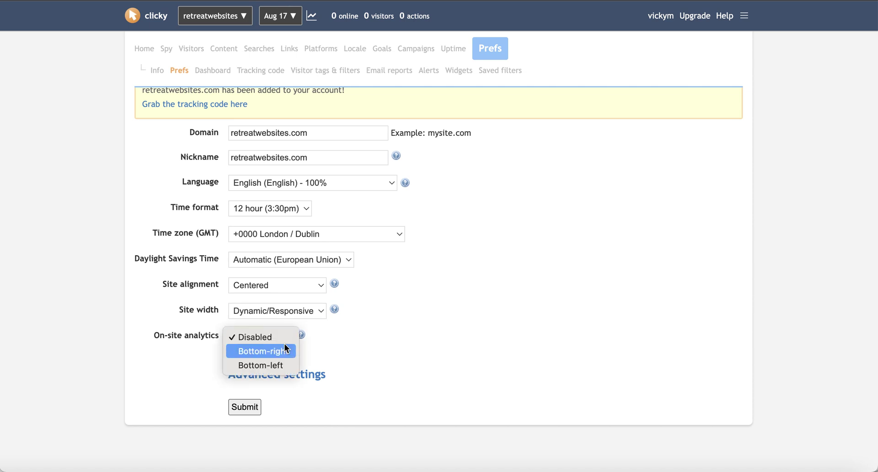
{"action": "left_click", "coordinate": [287, 351]}
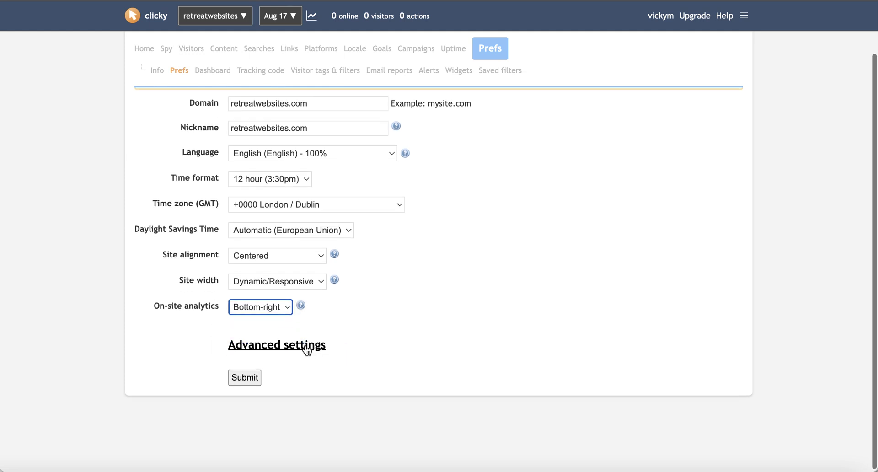
Step: Expand the advanced settings and submit the retreatwebsites.com preferences
{"action": "left_click", "coordinate": [296, 352]}
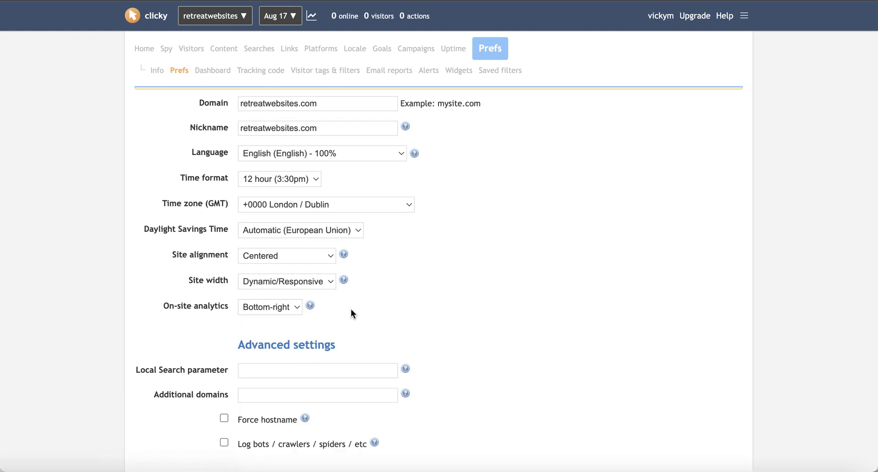
{"action": "scroll", "coordinate": [350, 308], "scroll_direction": "down", "scroll_amount": 2}
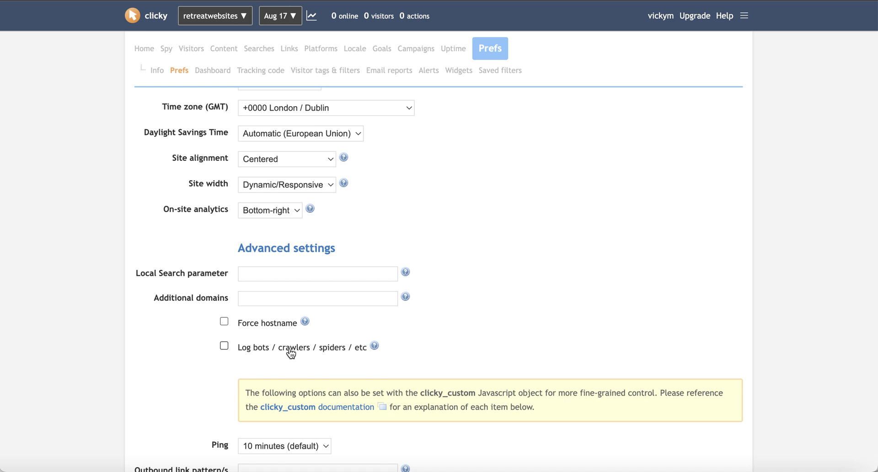
{"action": "scroll", "coordinate": [288, 352], "scroll_direction": "down", "scroll_amount": 2}
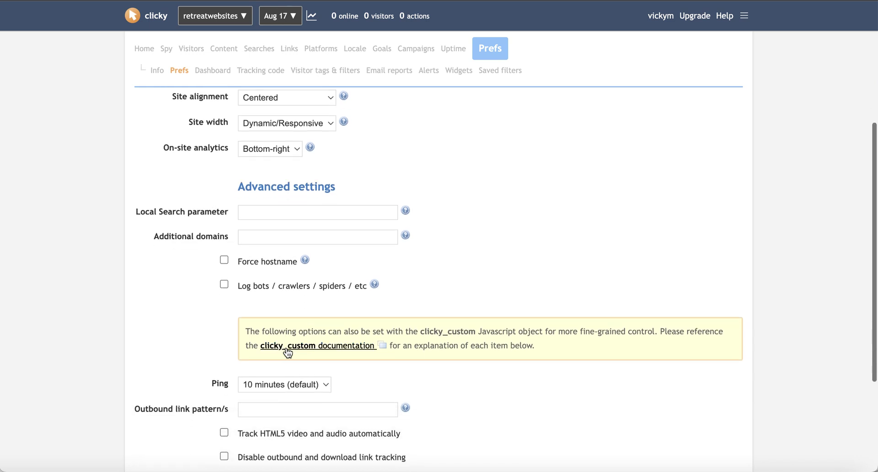
{"action": "scroll", "coordinate": [287, 353], "scroll_direction": "down", "scroll_amount": 2}
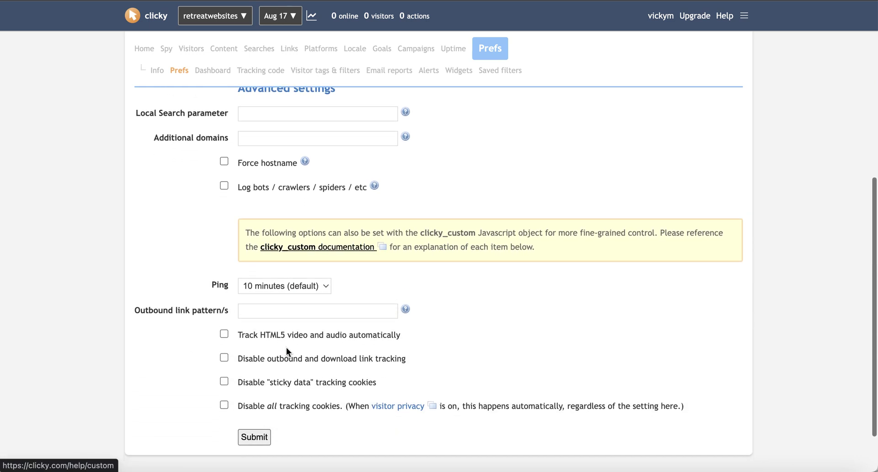
{"action": "scroll", "coordinate": [287, 351], "scroll_direction": "down", "scroll_amount": 1}
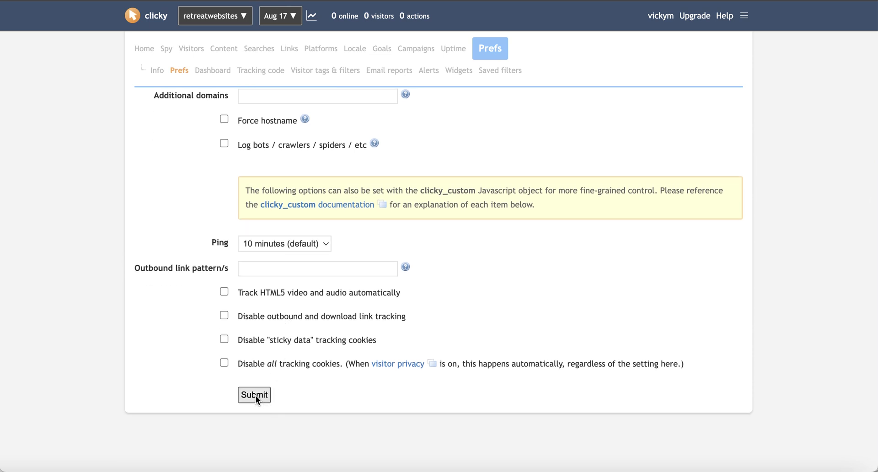
{"action": "left_click", "coordinate": [255, 395]}
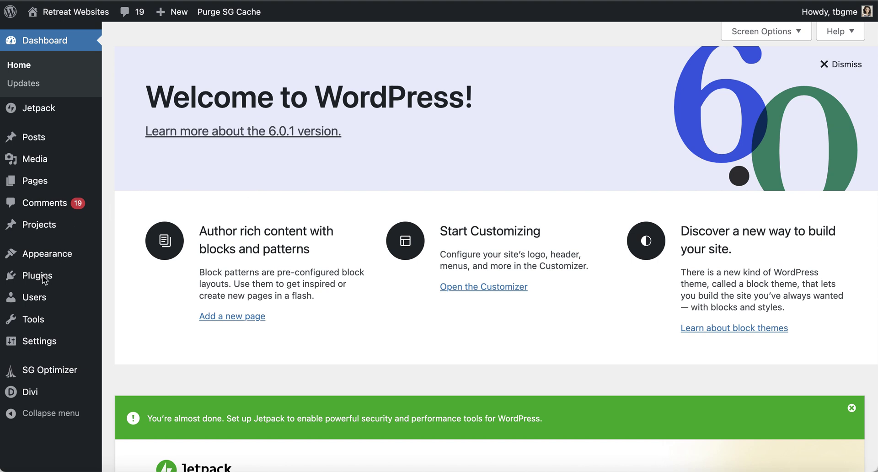
Step: Search the plugin directory for 'clicky', then install and activate Clicky Analytics
{"action": "mouse_move", "coordinate": [44, 280]}
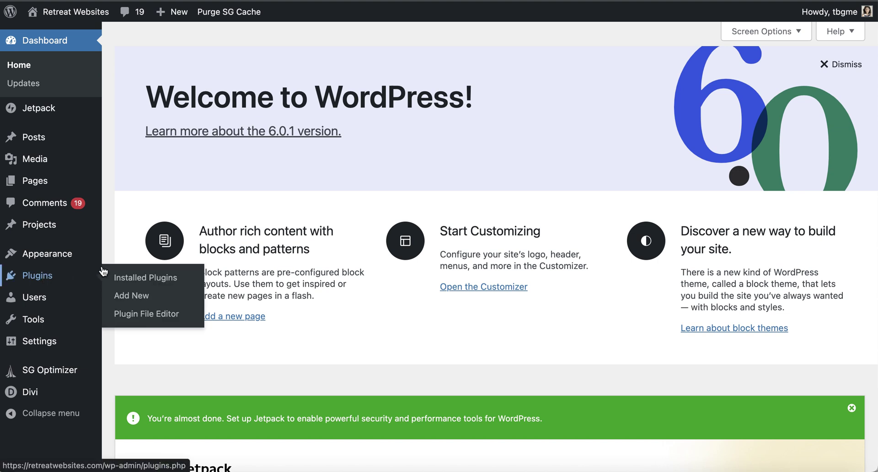
{"action": "left_click", "coordinate": [133, 297]}
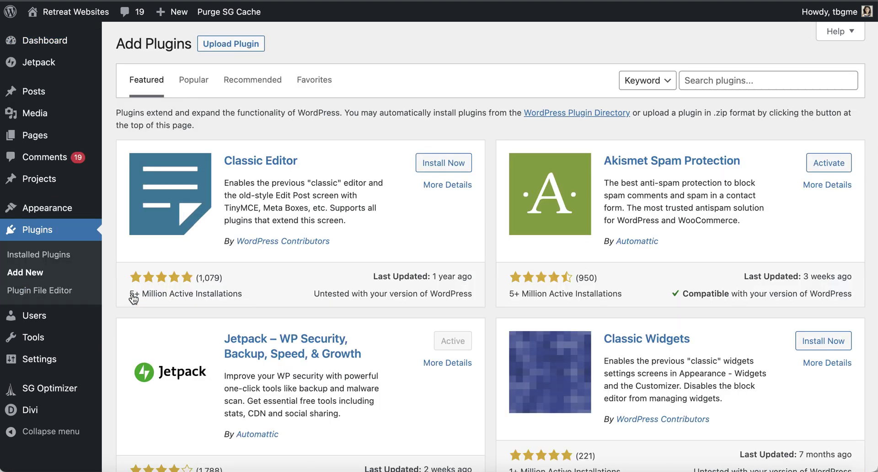
{"action": "left_click", "coordinate": [704, 83]}
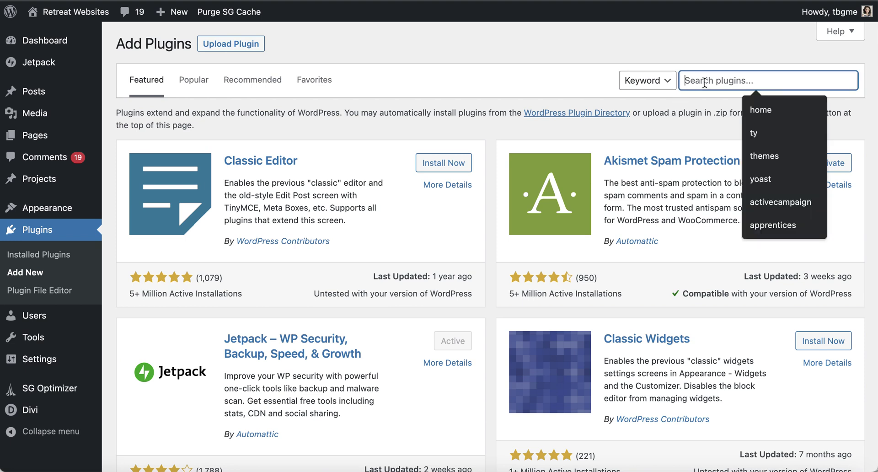
{"action": "type", "text": "clicky"}
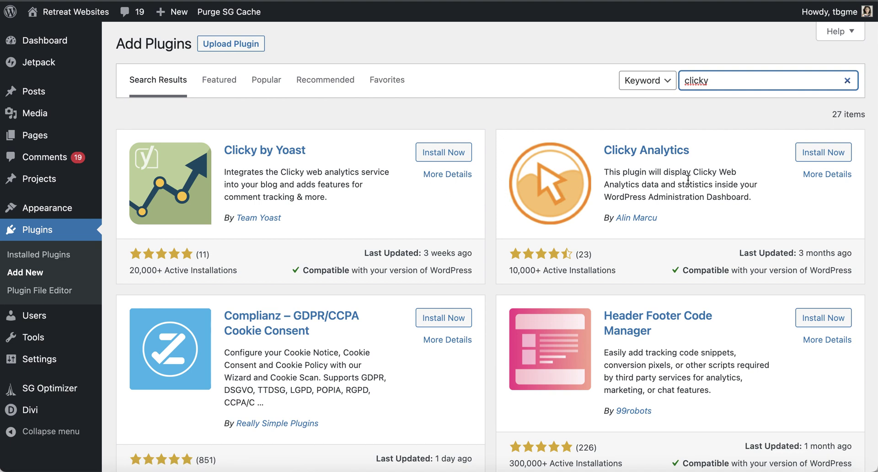
{"action": "left_click", "coordinate": [819, 154]}
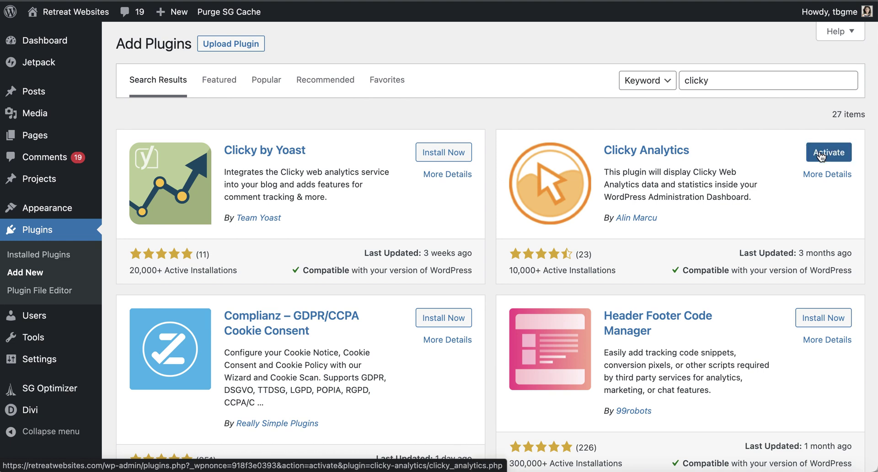
{"action": "left_click", "coordinate": [822, 156]}
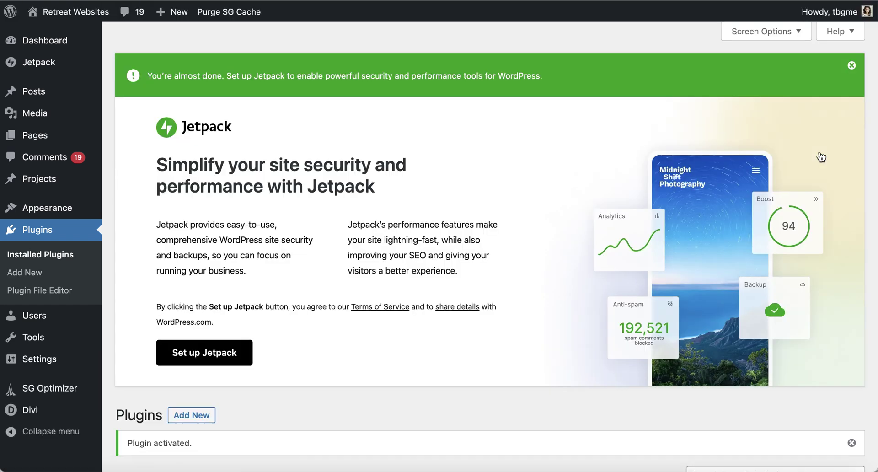
{"action": "scroll", "coordinate": [467, 305], "scroll_direction": "down", "scroll_amount": 10}
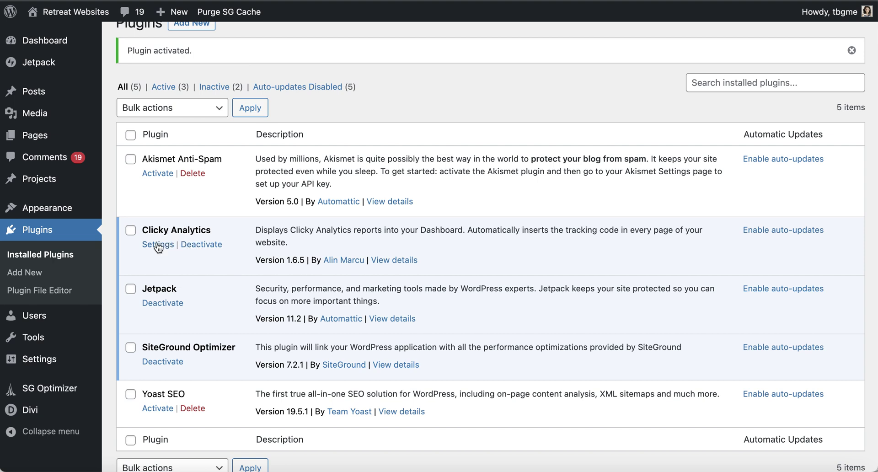
Step: Open the Clicky Analytics plugin settings page and review its empty Site ID and Site Key fields
{"action": "left_click", "coordinate": [158, 246]}
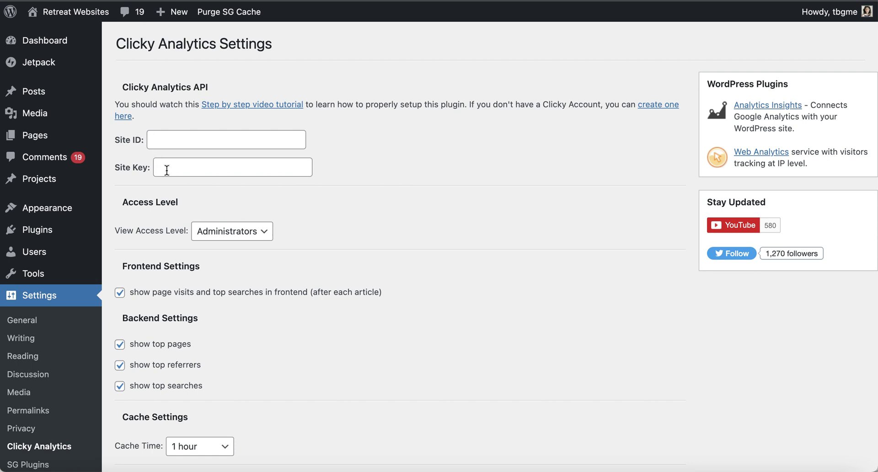
{"action": "scroll", "coordinate": [173, 191], "scroll_direction": "down", "scroll_amount": 3}
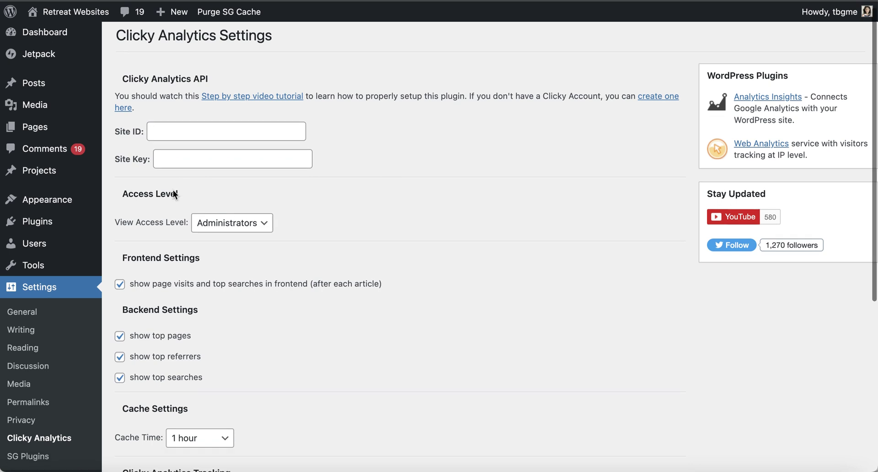
{"action": "scroll", "coordinate": [169, 294], "scroll_direction": "down", "scroll_amount": 6}
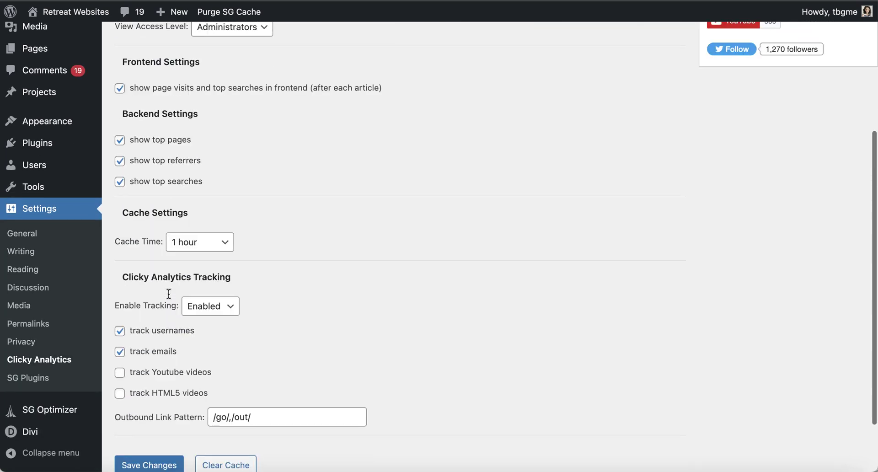
{"action": "scroll", "coordinate": [169, 311], "scroll_direction": "up", "scroll_amount": 9}
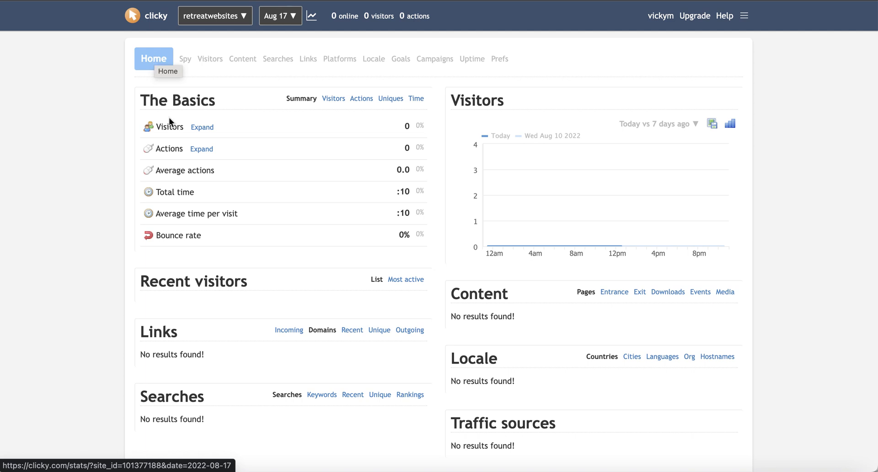
Step: Open Clicky's Prefs Info page listing the retreatwebsites site ID and site key
{"action": "scroll", "coordinate": [169, 117], "scroll_direction": "down", "scroll_amount": 3}
{"action": "scroll", "coordinate": [169, 117], "scroll_direction": "up", "scroll_amount": 4}
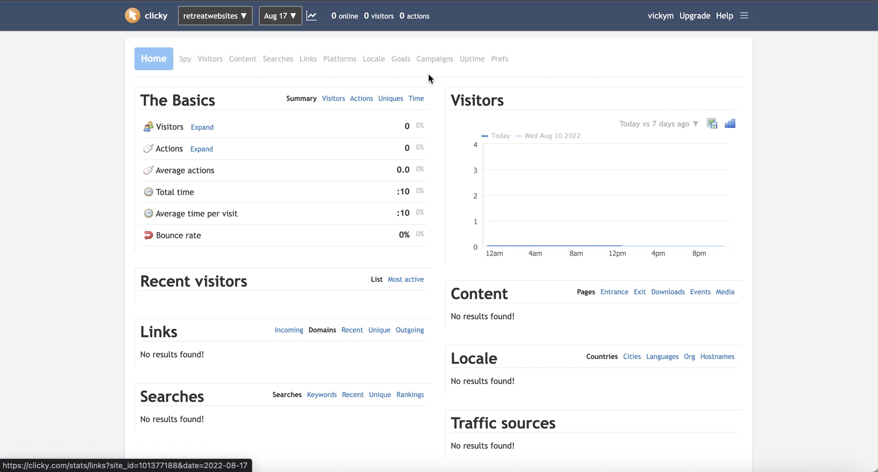
{"action": "left_click", "coordinate": [503, 63]}
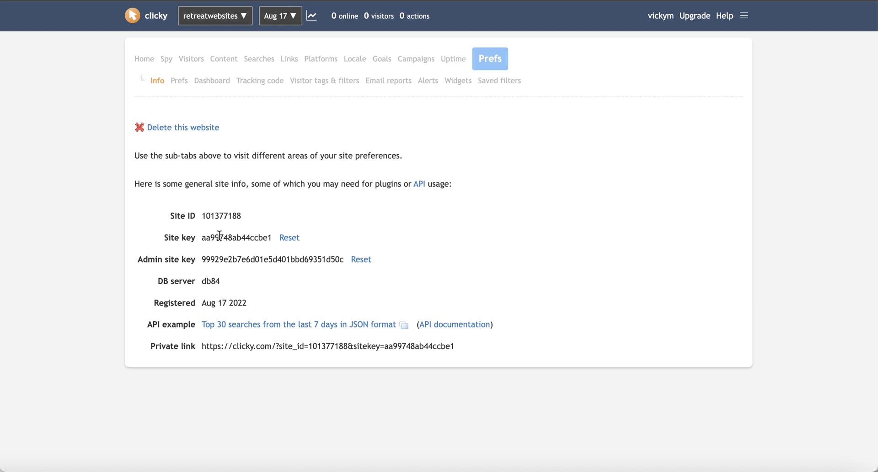
Step: Copy the Clicky site ID and site key into the plugin's fields and save the settings
{"action": "double_click", "coordinate": [221, 214]}
{"action": "key", "text": "super+c"}
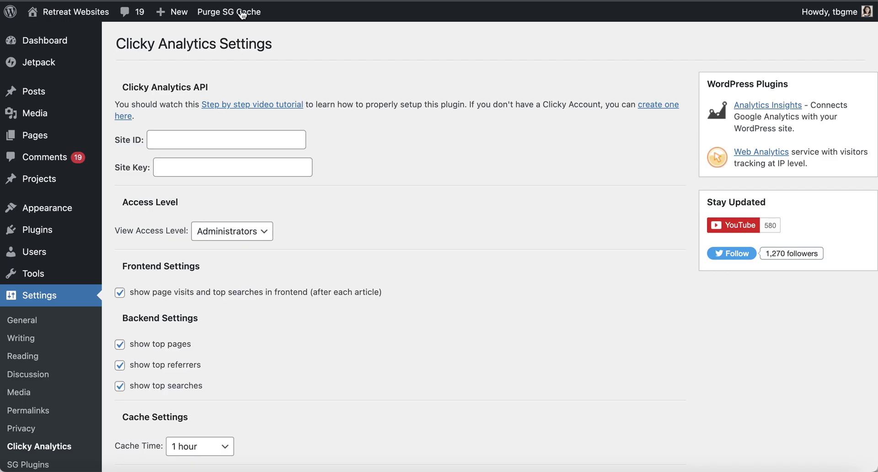
{"action": "left_click", "coordinate": [171, 144]}
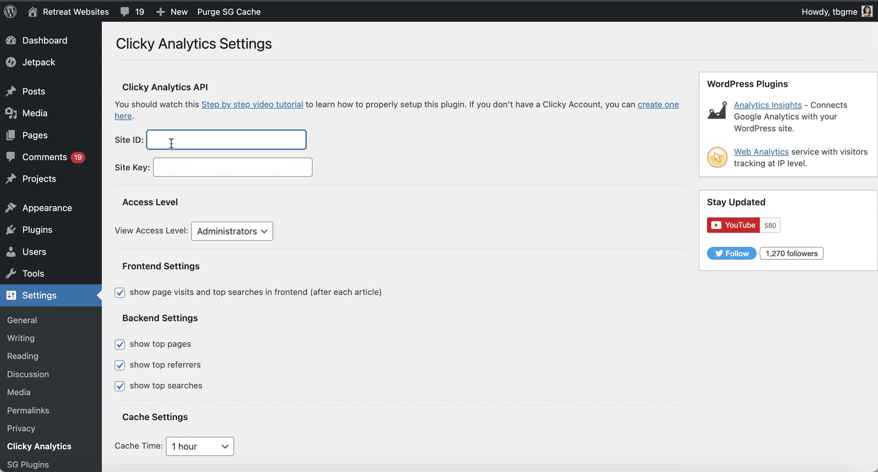
{"action": "key", "text": "super+v"}
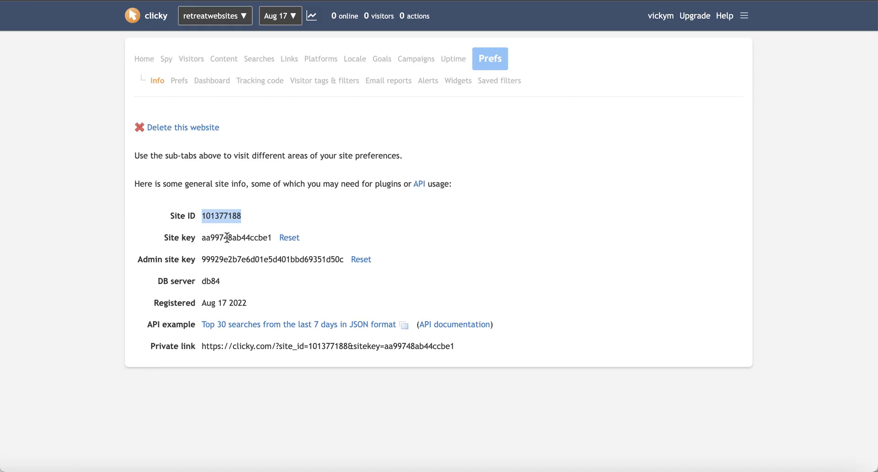
{"action": "double_click", "coordinate": [230, 237]}
{"action": "key", "text": "super+c"}
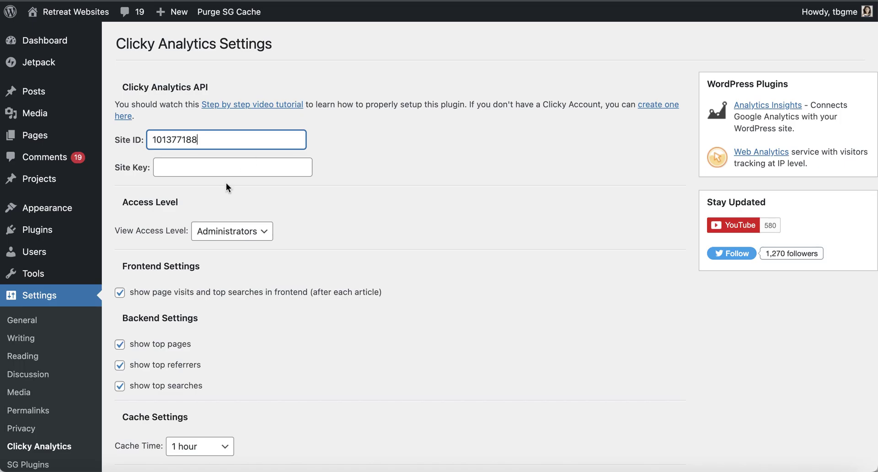
{"action": "left_click", "coordinate": [218, 170]}
{"action": "key", "text": "super+v"}
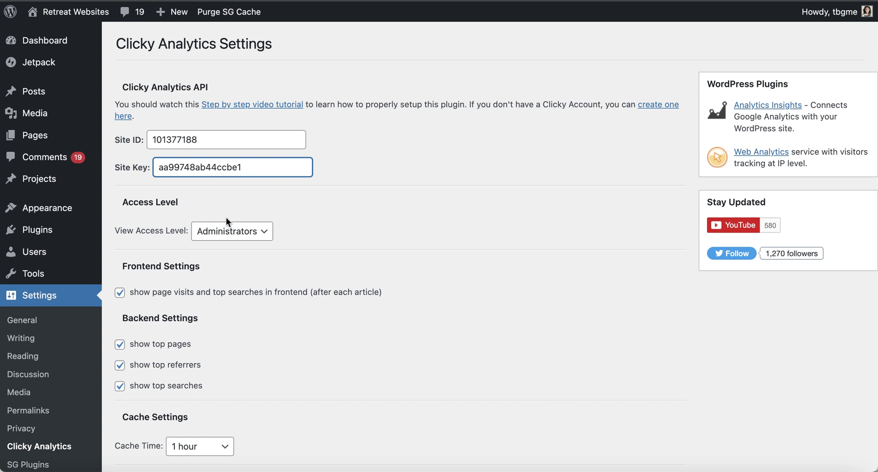
{"action": "scroll", "coordinate": [226, 219], "scroll_direction": "down", "scroll_amount": 1}
{"action": "scroll", "coordinate": [226, 218], "scroll_direction": "down", "scroll_amount": 5}
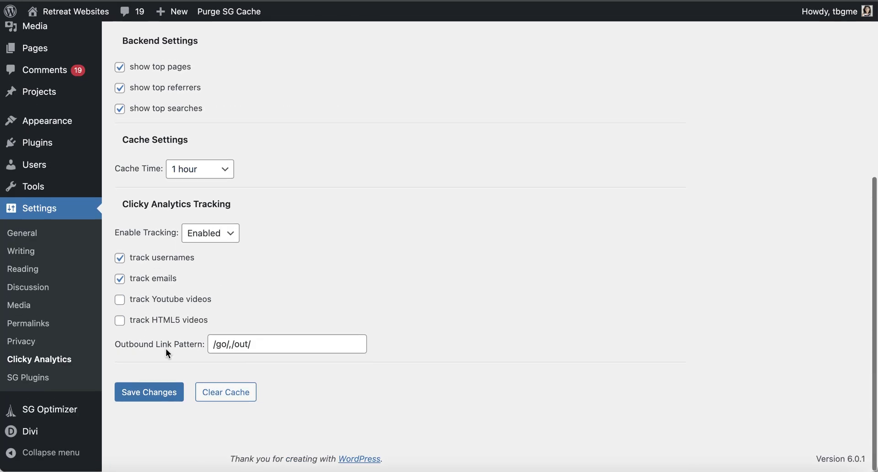
{"action": "left_click", "coordinate": [162, 396]}
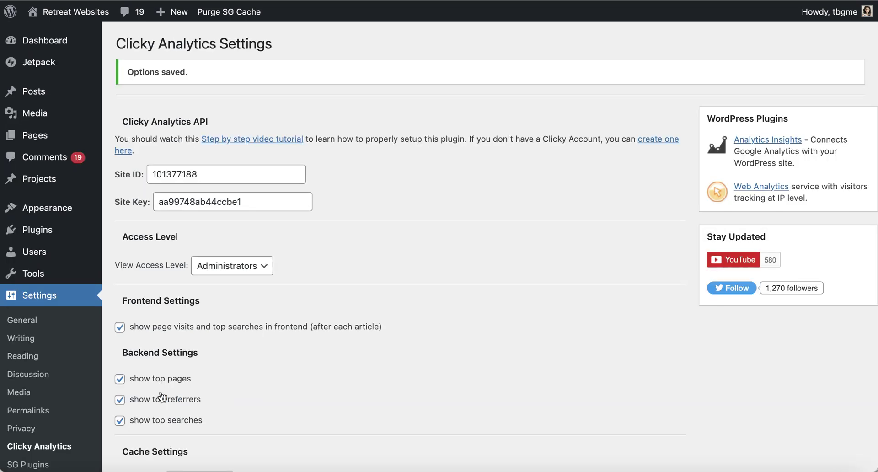
Step: Open the Clicky Analytics report from the WordPress dashboard to view the site's stats
{"action": "scroll", "coordinate": [159, 368], "scroll_direction": "down", "scroll_amount": 2}
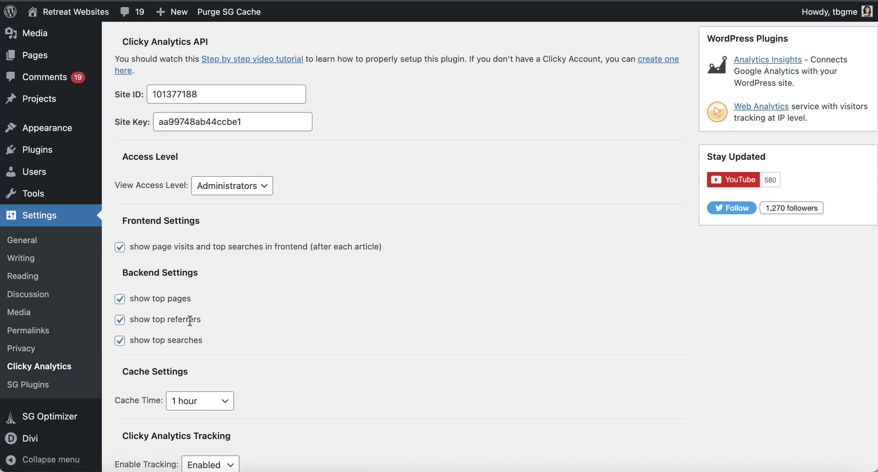
{"action": "scroll", "coordinate": [133, 146], "scroll_direction": "up", "scroll_amount": 2}
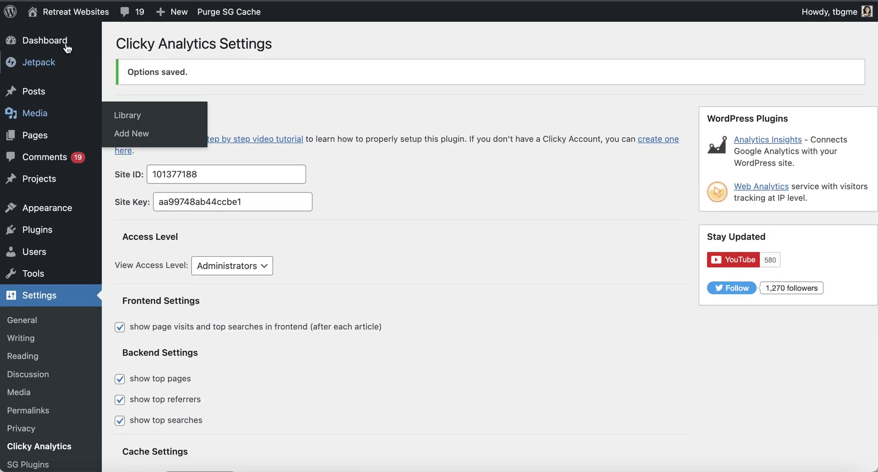
{"action": "mouse_move", "coordinate": [65, 45]}
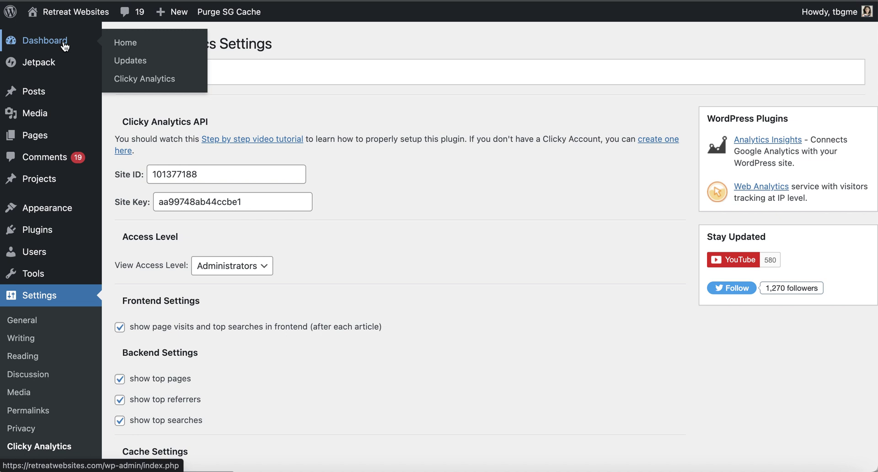
{"action": "left_click", "coordinate": [65, 45]}
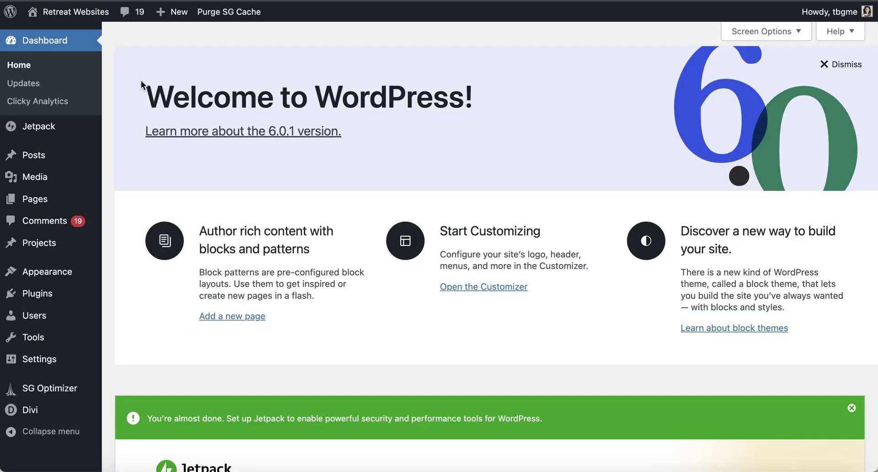
{"action": "left_click", "coordinate": [42, 104]}
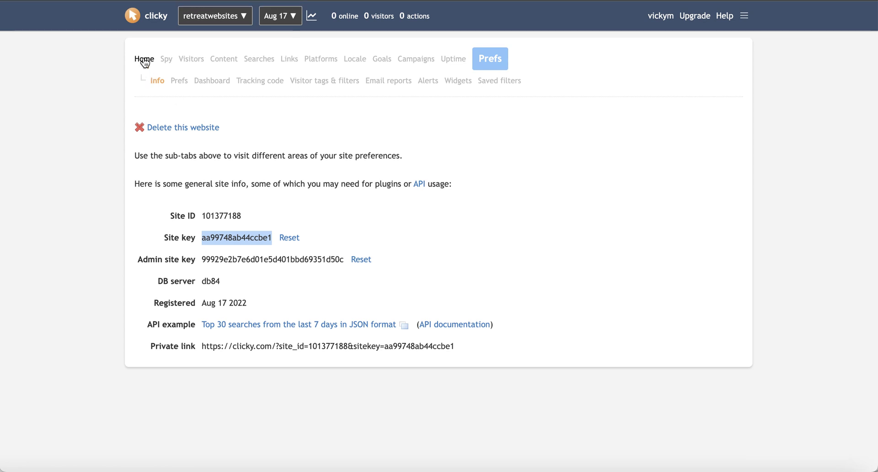
Step: Go back to Clicky's Home dashboard for retreatwebsites, still showing 0 visitors and 0 actions
{"action": "left_click", "coordinate": [144, 60]}
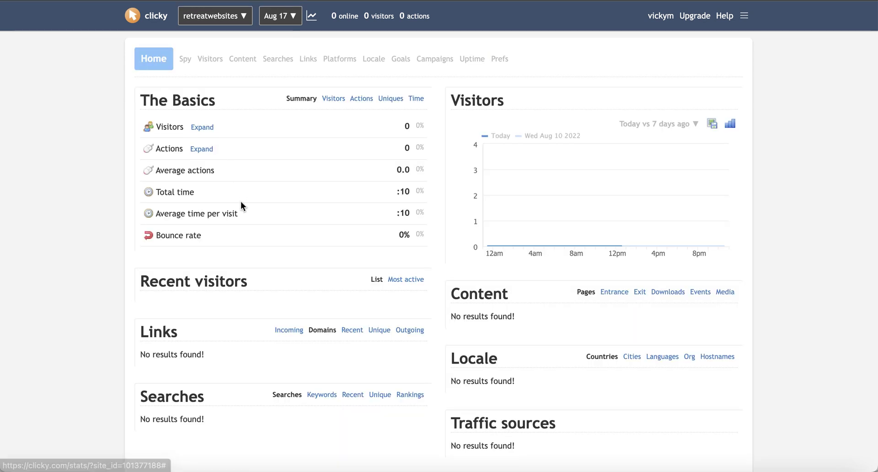